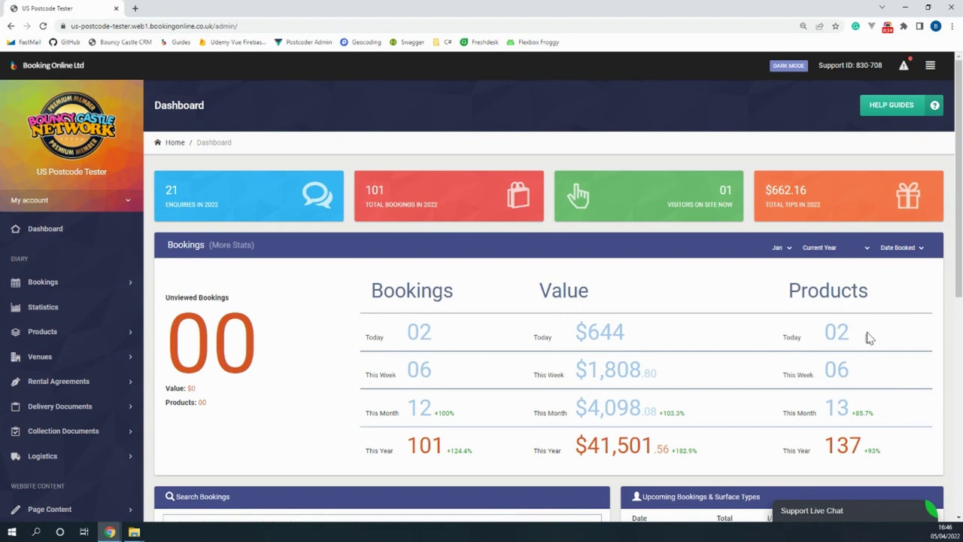
Switch the Dashboard booking statistics from Date Booked to Booking Date
{"action": "left_click", "coordinate": [905, 251]}
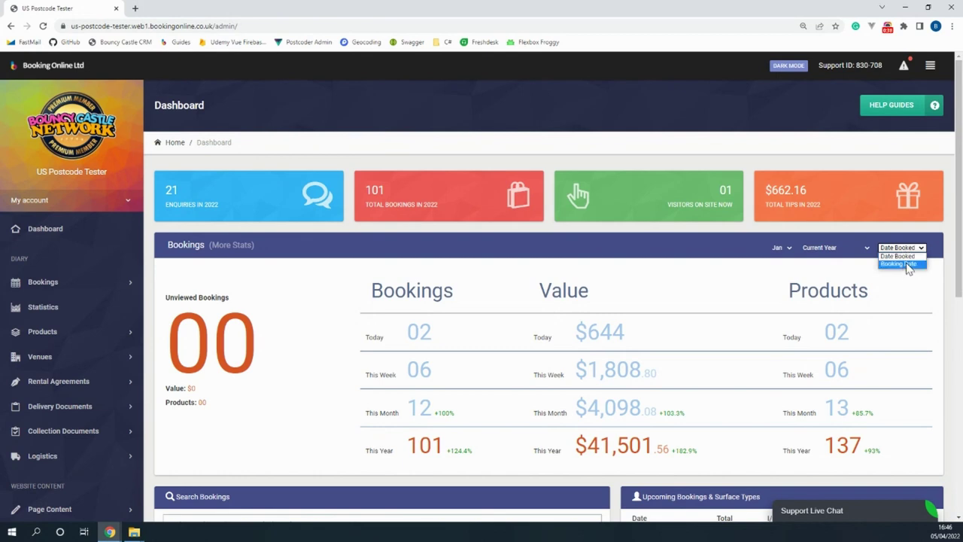
{"action": "left_click", "coordinate": [904, 265]}
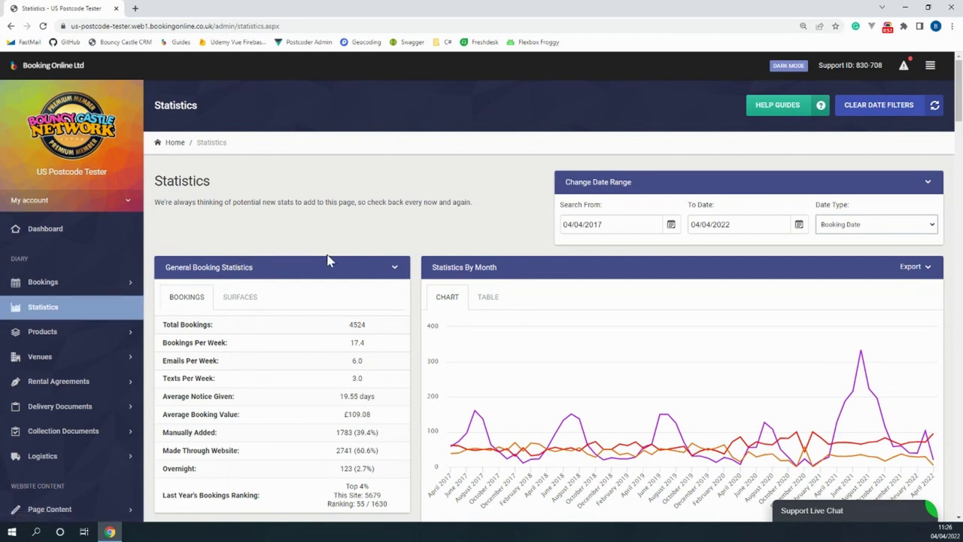
Scroll down through the booking statistics panels
{"action": "scroll", "coordinate": [396, 256], "scroll_direction": "down", "scroll_amount": 5}
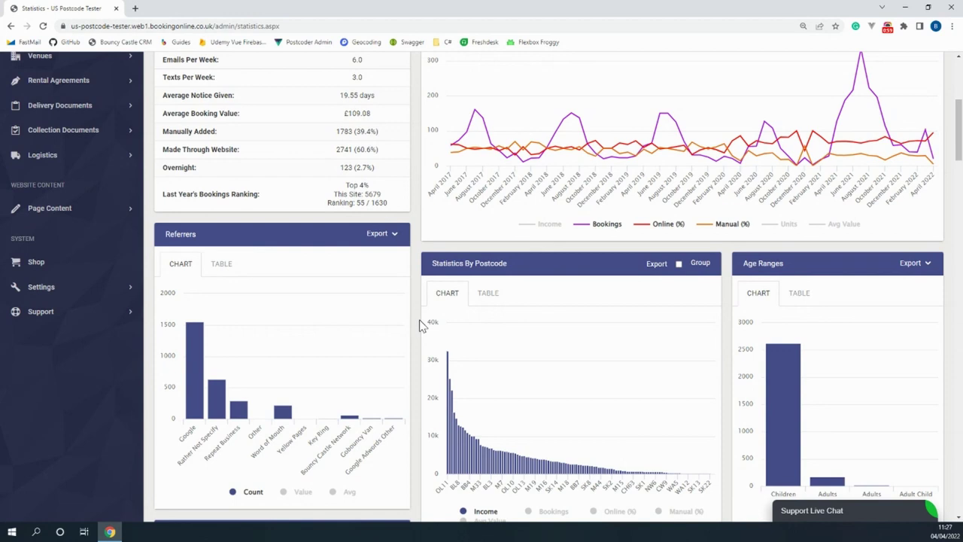
{"action": "scroll", "coordinate": [423, 325], "scroll_direction": "down", "scroll_amount": 5}
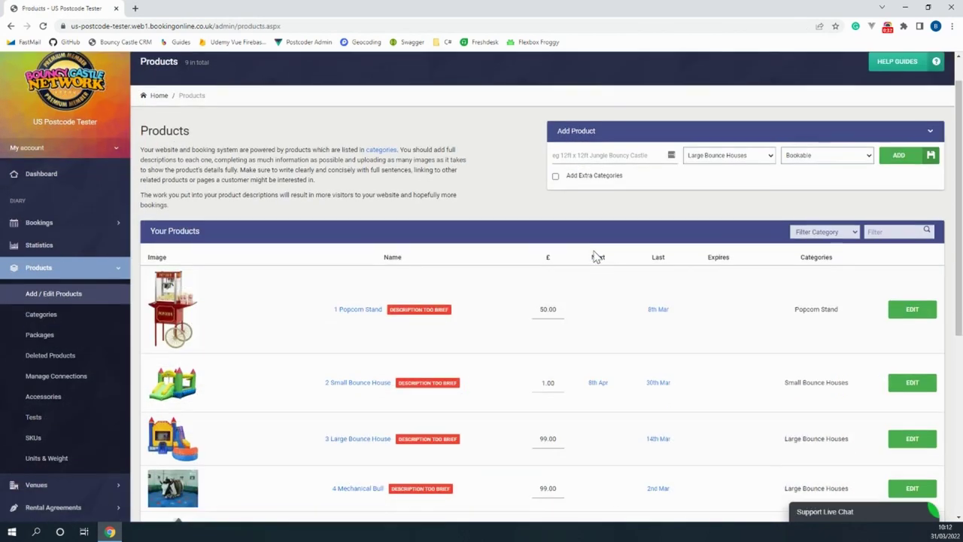
Review the product category list and tick Add Extra Categories for the new product
{"action": "scroll", "coordinate": [597, 257], "scroll_direction": "down", "scroll_amount": 4}
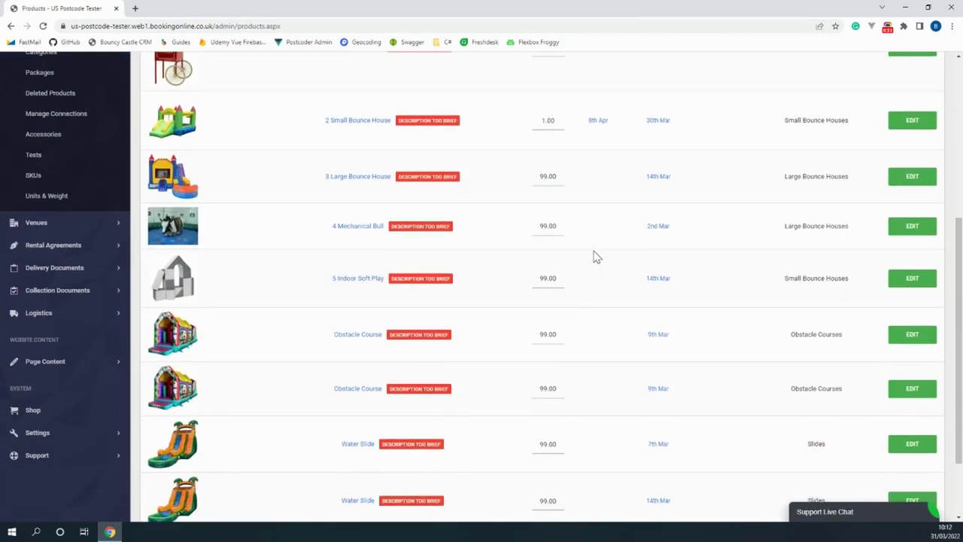
{"action": "scroll", "coordinate": [597, 256], "scroll_direction": "up", "scroll_amount": 4}
{"action": "scroll", "coordinate": [597, 258], "scroll_direction": "up", "scroll_amount": 1}
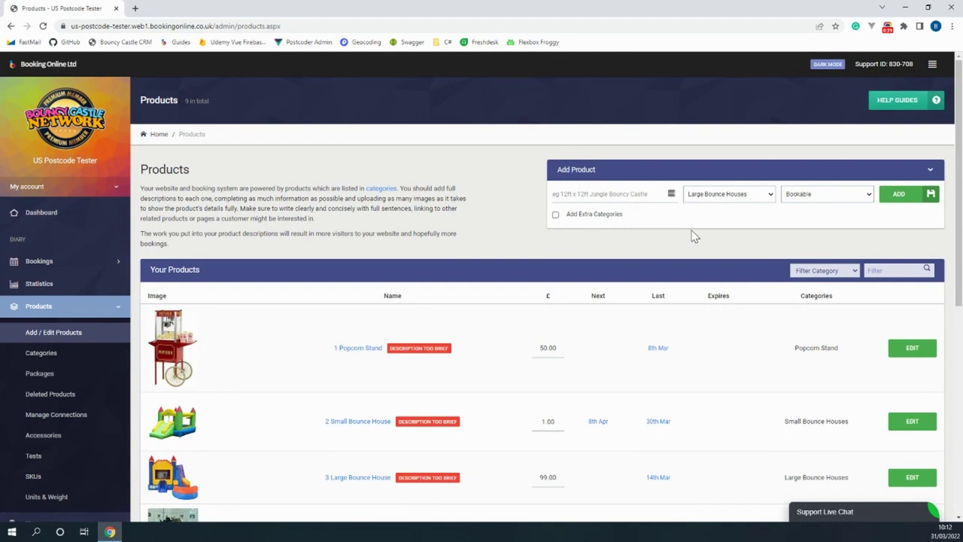
{"action": "left_click", "coordinate": [722, 197]}
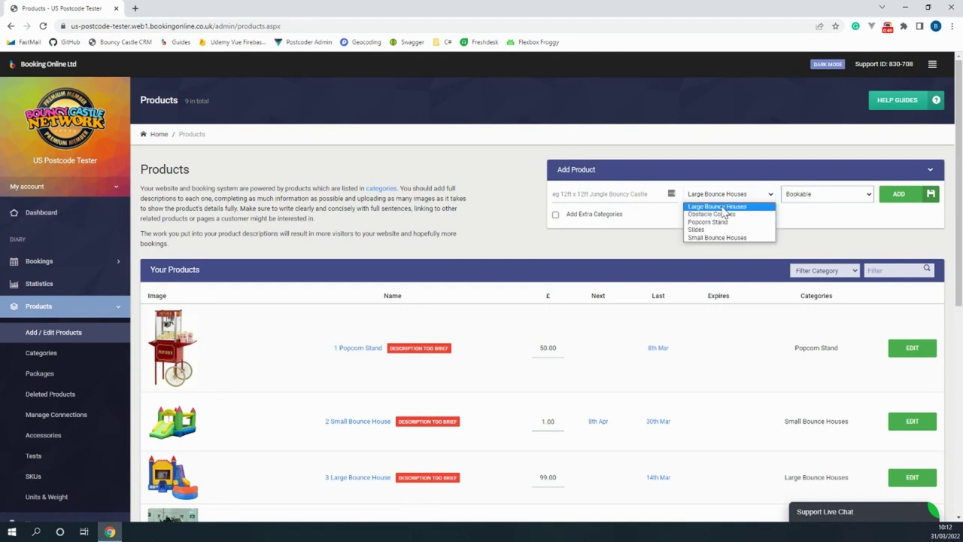
{"action": "left_click", "coordinate": [557, 215]}
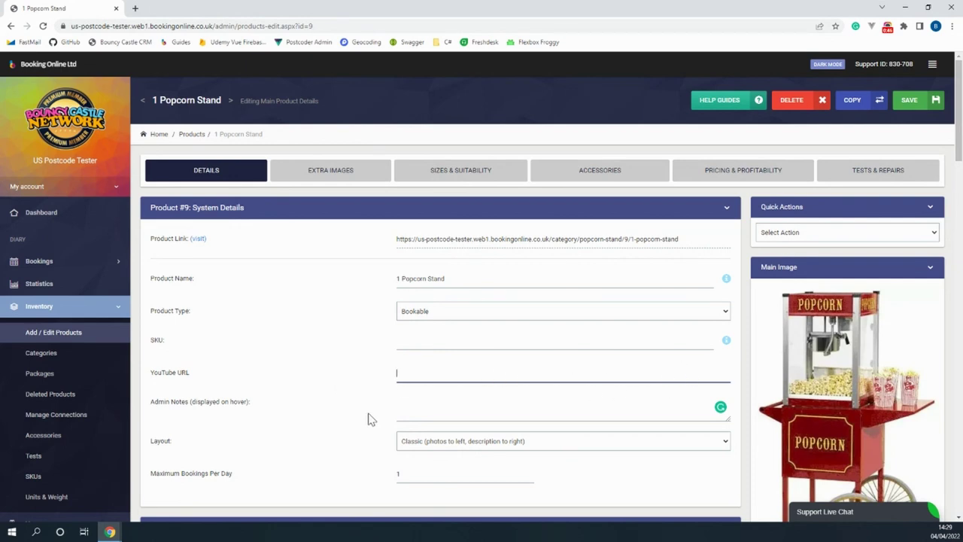
Edit the 1 Popcorn Stand's Maximum Bookings Per Day field and scroll through its settings
{"action": "left_click", "coordinate": [427, 477]}
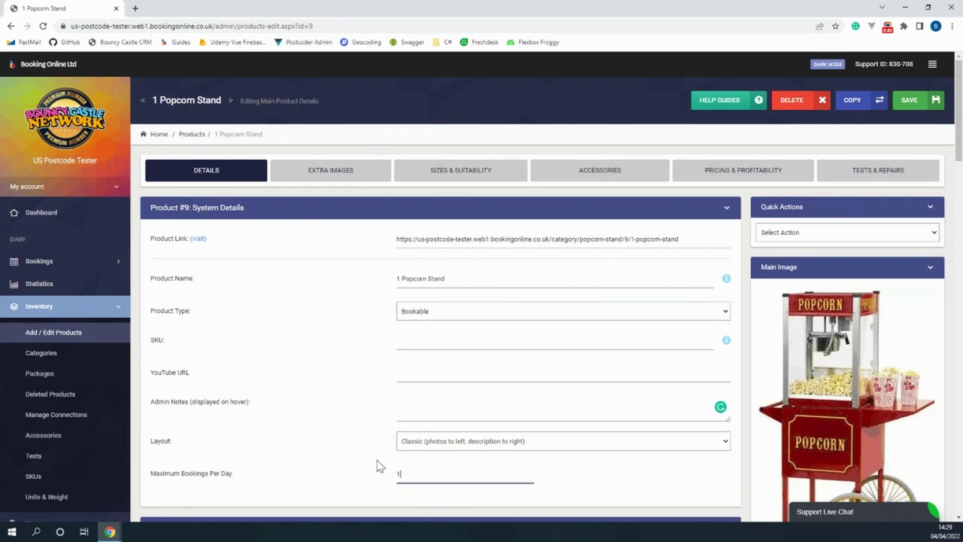
{"action": "left_click", "coordinate": [374, 466]}
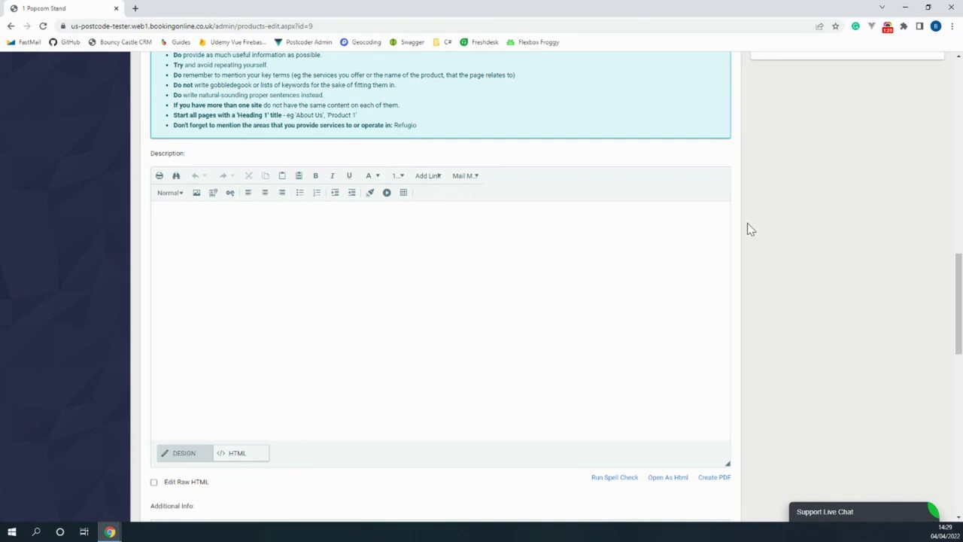
{"action": "scroll", "coordinate": [747, 223], "scroll_direction": "up", "scroll_amount": 2}
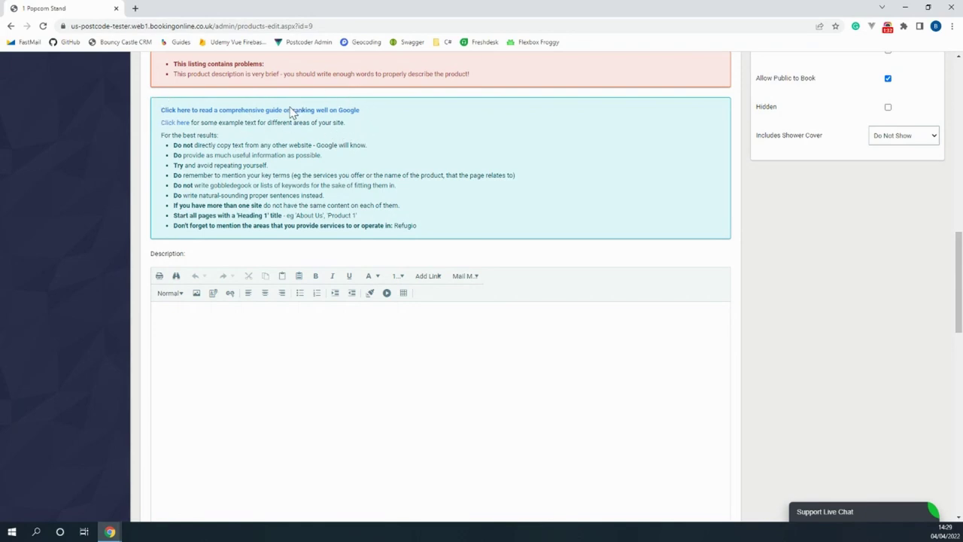
{"action": "scroll", "coordinate": [399, 167], "scroll_direction": "up", "scroll_amount": 3}
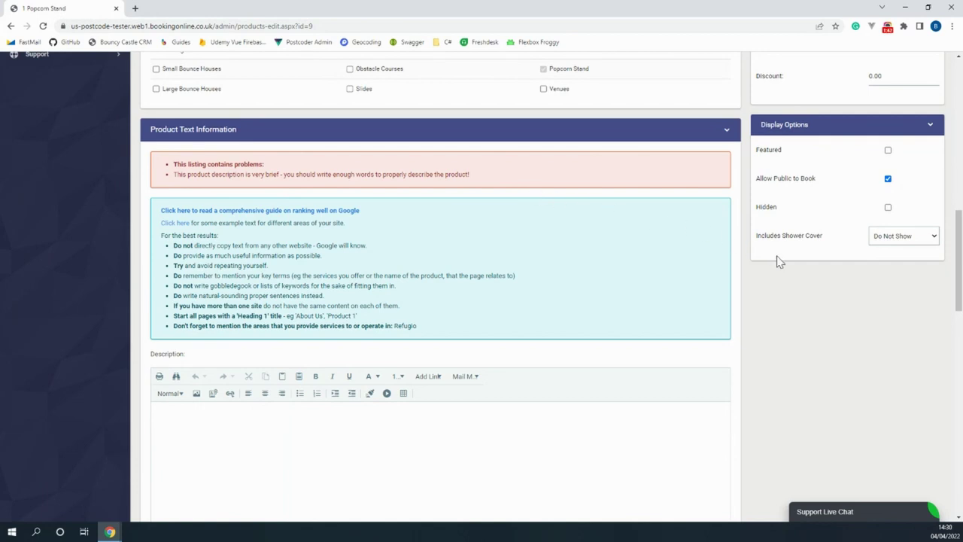
{"action": "left_click_drag", "start_coordinate": [960, 262], "coordinate": [953, 102]}
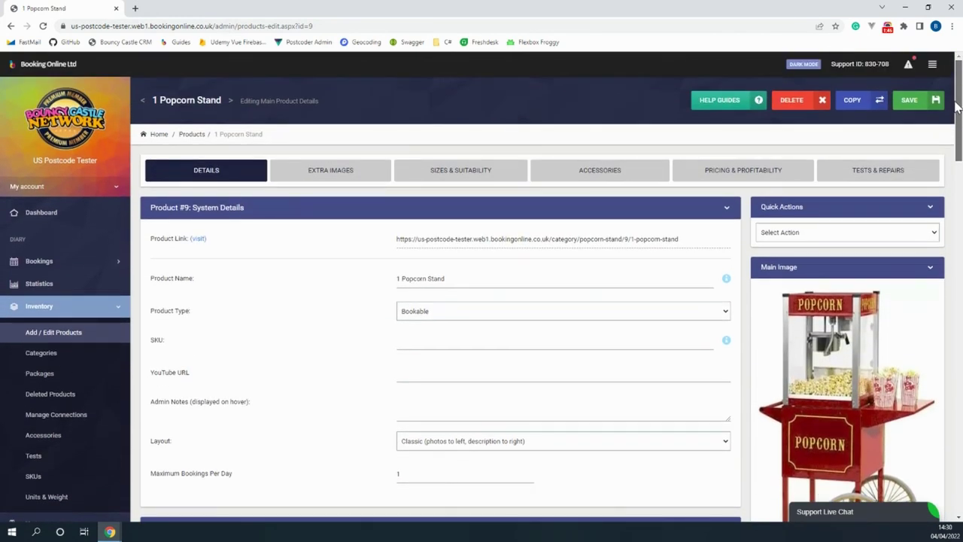
{"action": "mouse_move", "coordinate": [909, 68]}
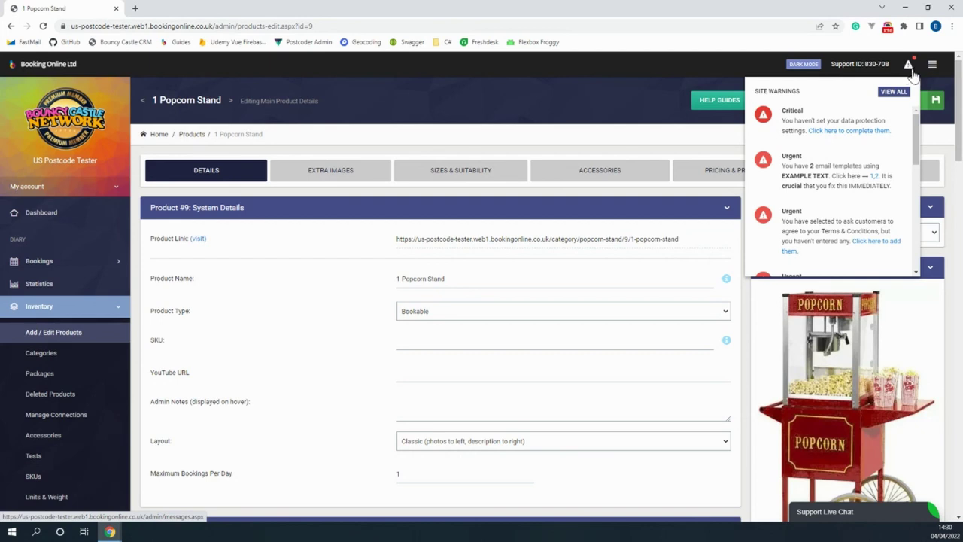
{"action": "scroll", "coordinate": [873, 133], "scroll_direction": "down", "scroll_amount": 5}
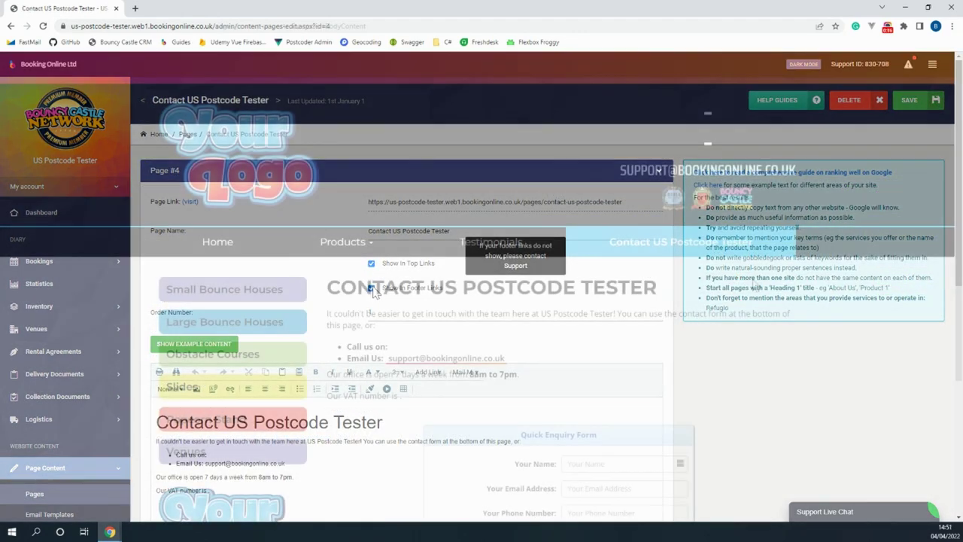
Scroll the pages list to confirm New Page's Top Links and Footer Links ticks
{"action": "scroll", "coordinate": [620, 226], "scroll_direction": "down", "scroll_amount": 3}
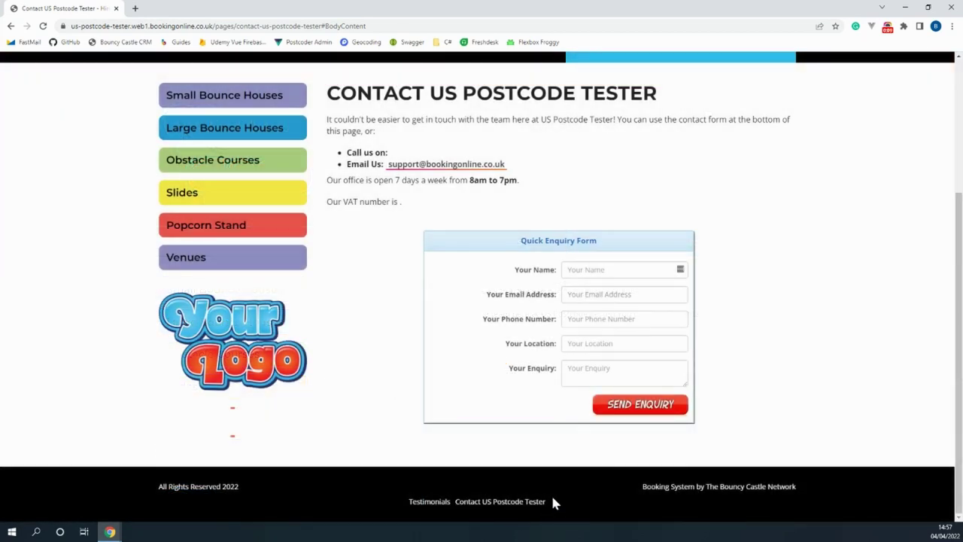
{"action": "scroll", "coordinate": [519, 496], "scroll_direction": "up", "scroll_amount": 1}
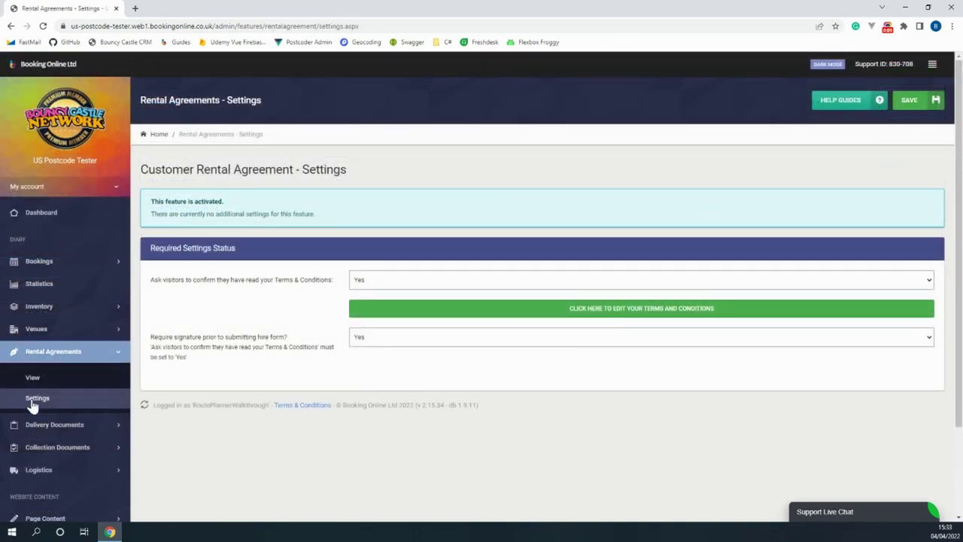
Keep Terms & Conditions confirmation at Yes and open the Terms & Conditions editor
{"action": "left_click", "coordinate": [398, 281]}
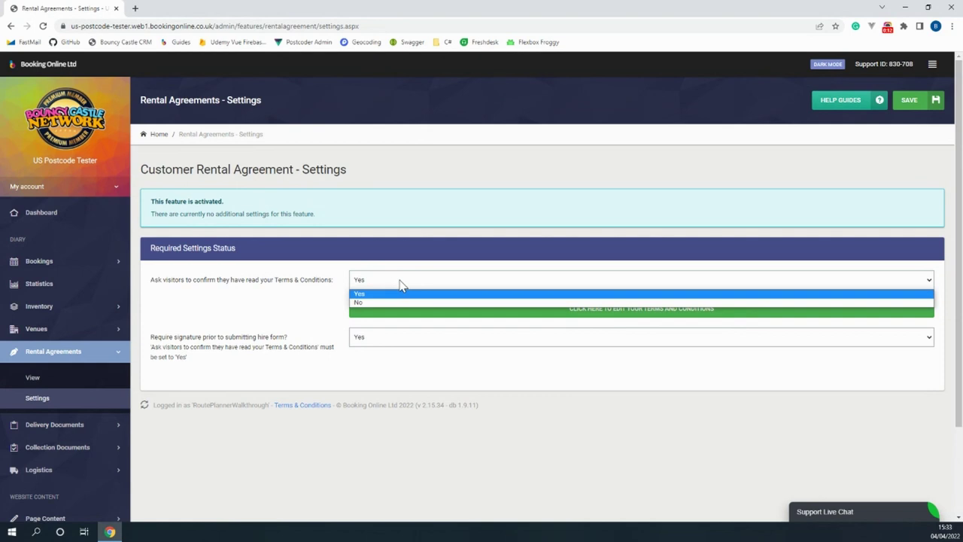
{"action": "left_click", "coordinate": [411, 282]}
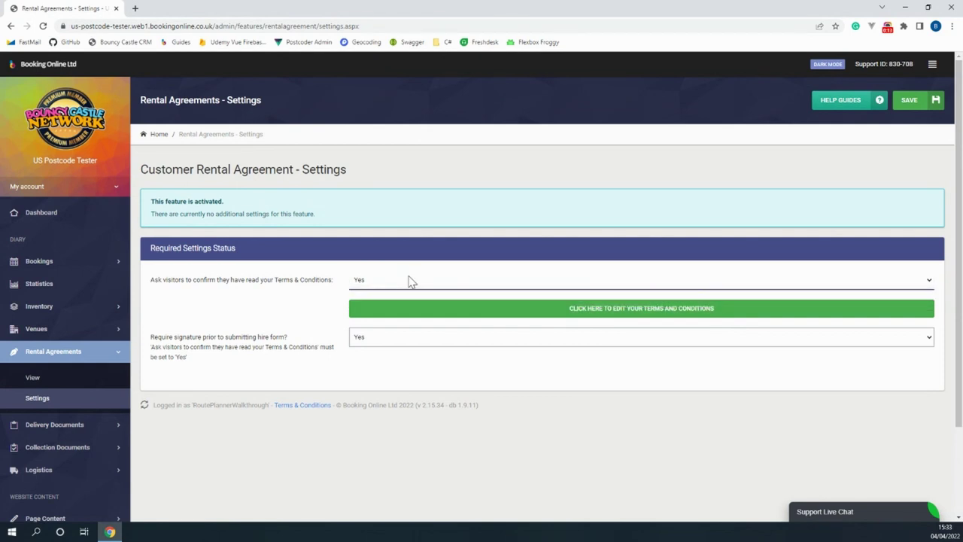
{"action": "left_click", "coordinate": [434, 315]}
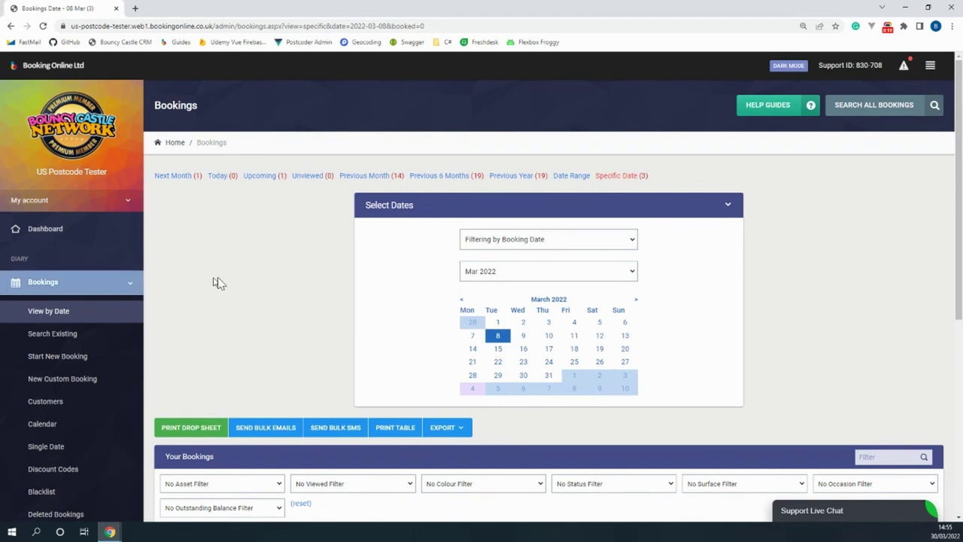
Keep the bookings list filtered by booking date for 8 March 2022
{"action": "left_click", "coordinate": [520, 240]}
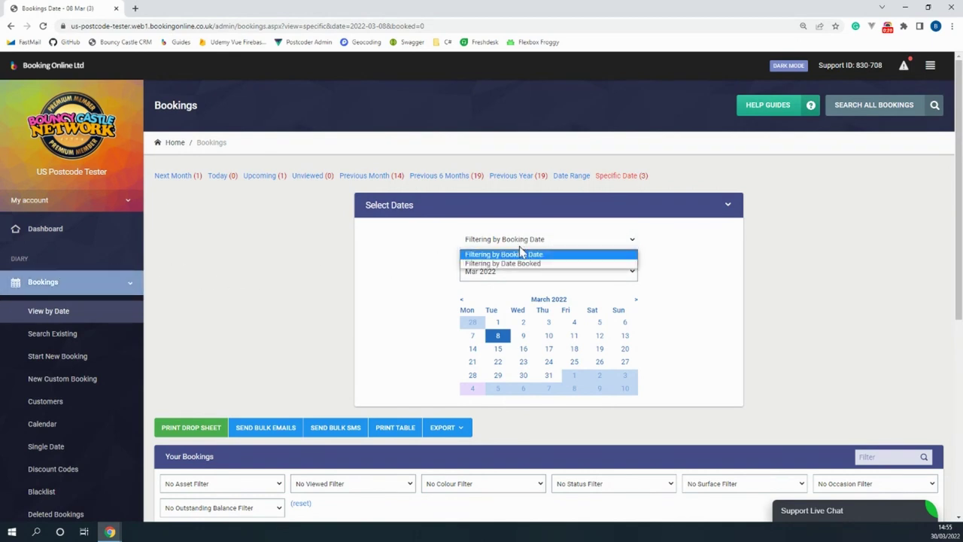
{"action": "left_click", "coordinate": [665, 272]}
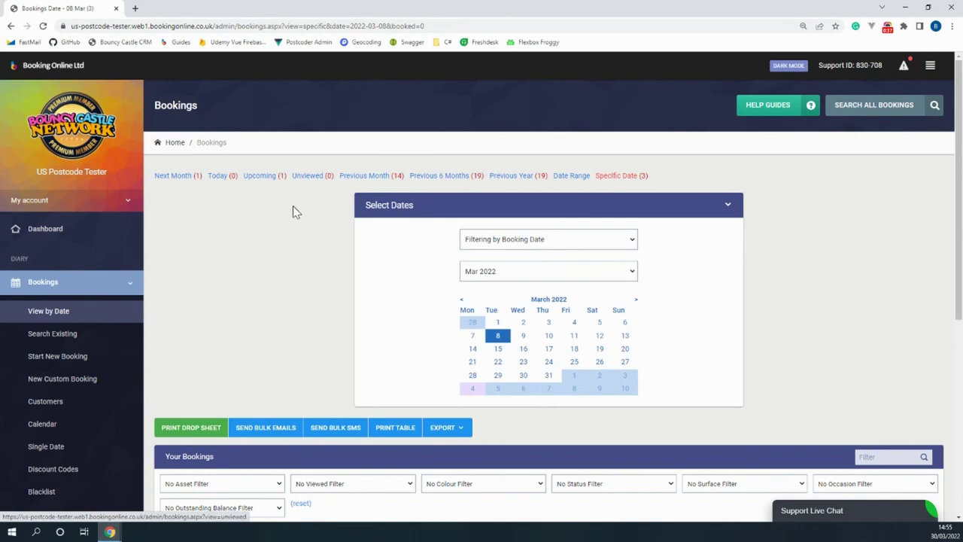
{"action": "scroll", "coordinate": [295, 478], "scroll_direction": "down", "scroll_amount": 1}
{"action": "scroll", "coordinate": [299, 473], "scroll_direction": "down", "scroll_amount": 1}
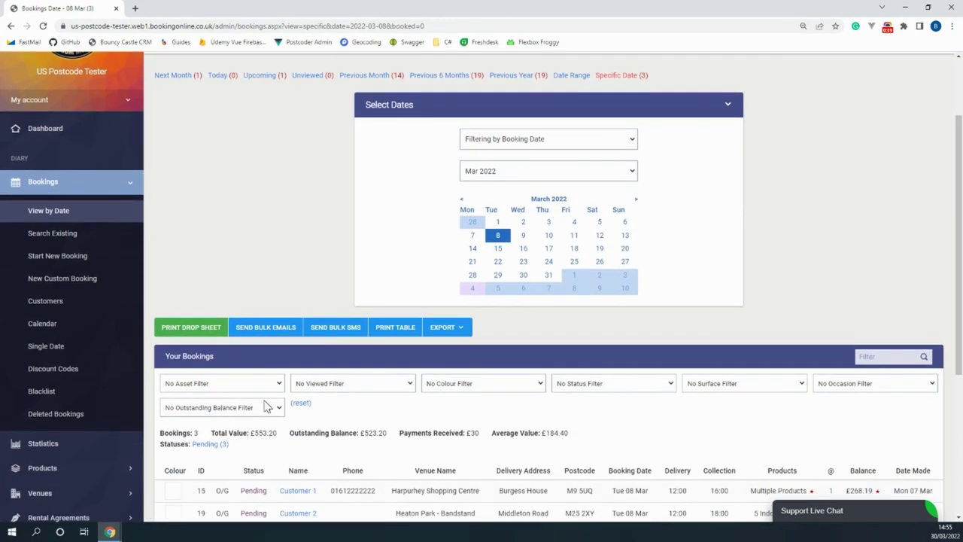
Leave the asset and viewed filters unchanged and the colour filter at No Colour Filter
{"action": "left_click", "coordinate": [223, 385]}
{"action": "left_click", "coordinate": [359, 389]}
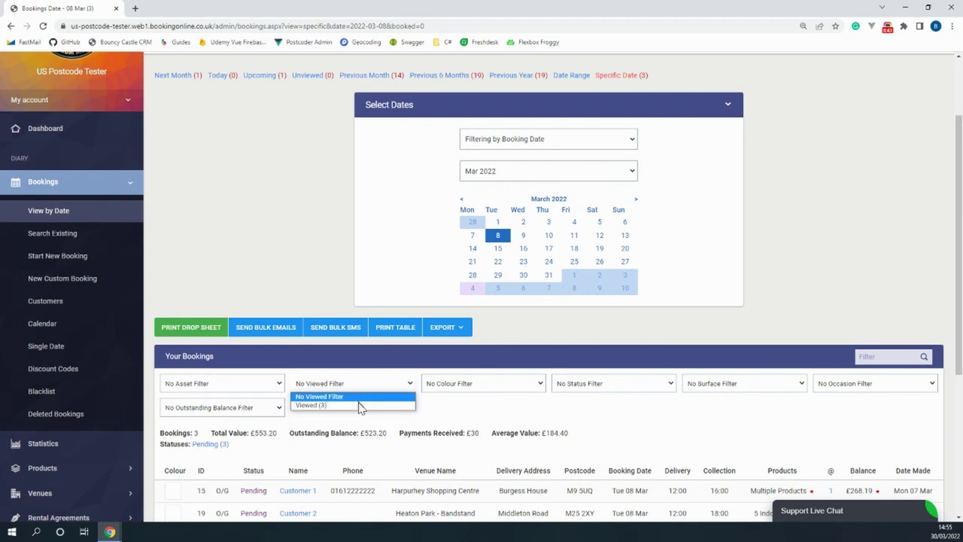
{"action": "left_click", "coordinate": [361, 395]}
{"action": "left_click", "coordinate": [462, 382]}
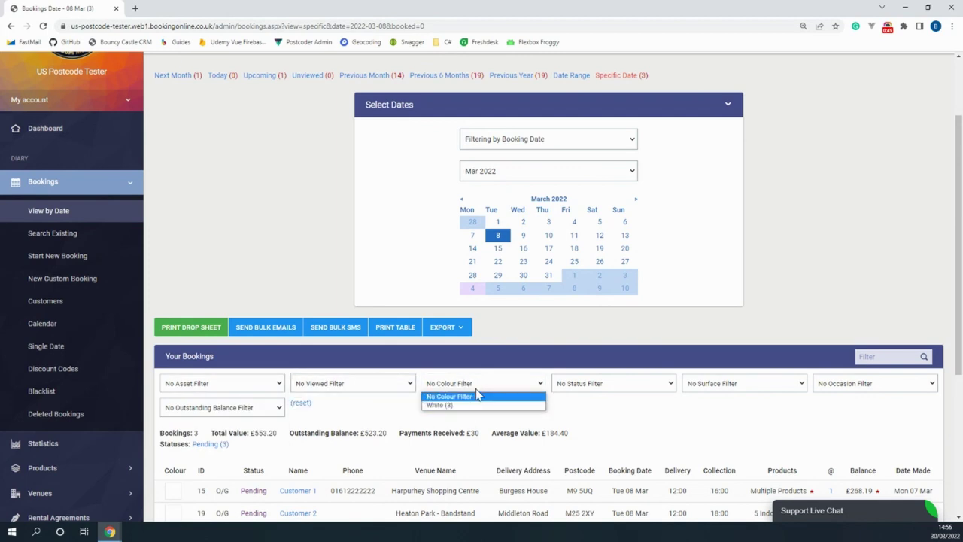
{"action": "left_click", "coordinate": [482, 398]}
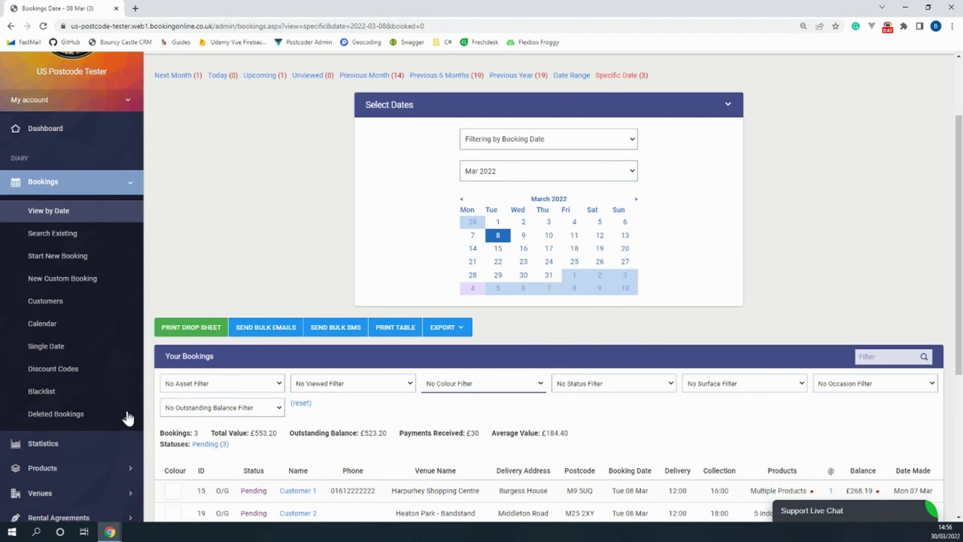
{"action": "left_click", "coordinate": [421, 366]}
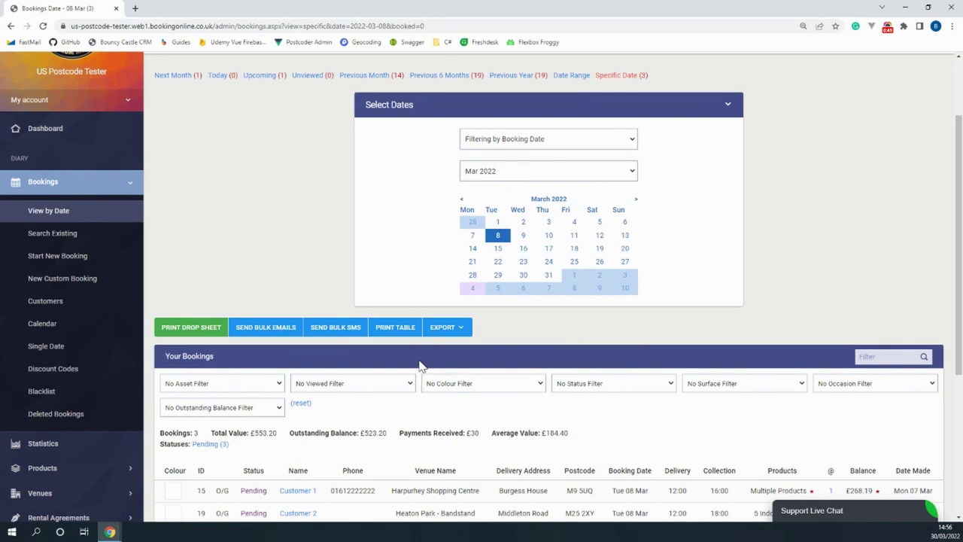
Check the bookings Export options, then view Vehicle 1's six-job route for 8 March
{"action": "left_click", "coordinate": [447, 328]}
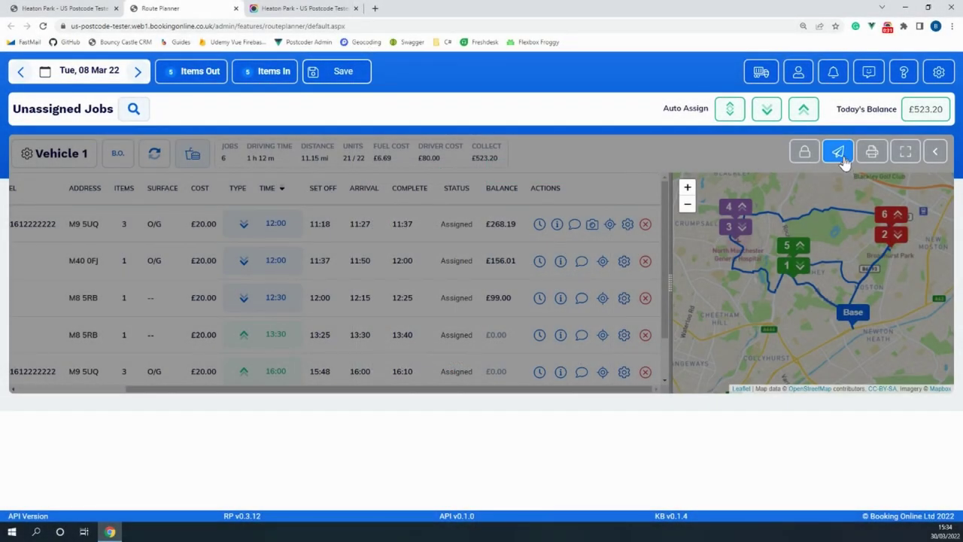
{"action": "mouse_move", "coordinate": [842, 156]}
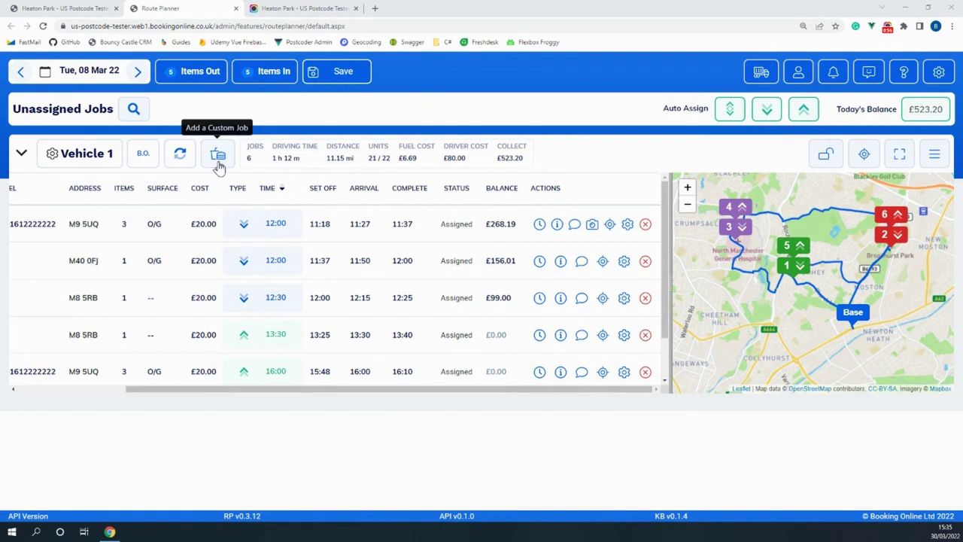
{"action": "left_click", "coordinate": [217, 160]}
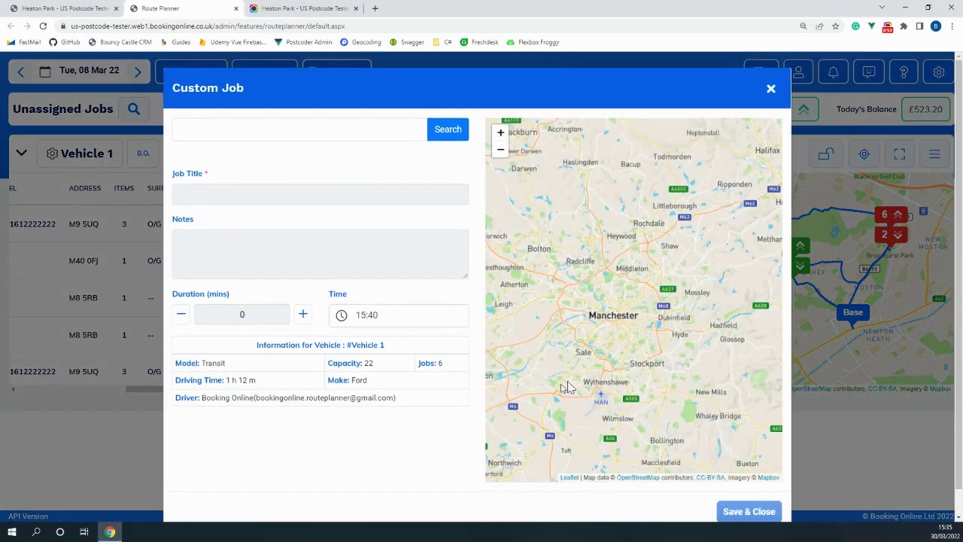
{"action": "left_click", "coordinate": [770, 89]}
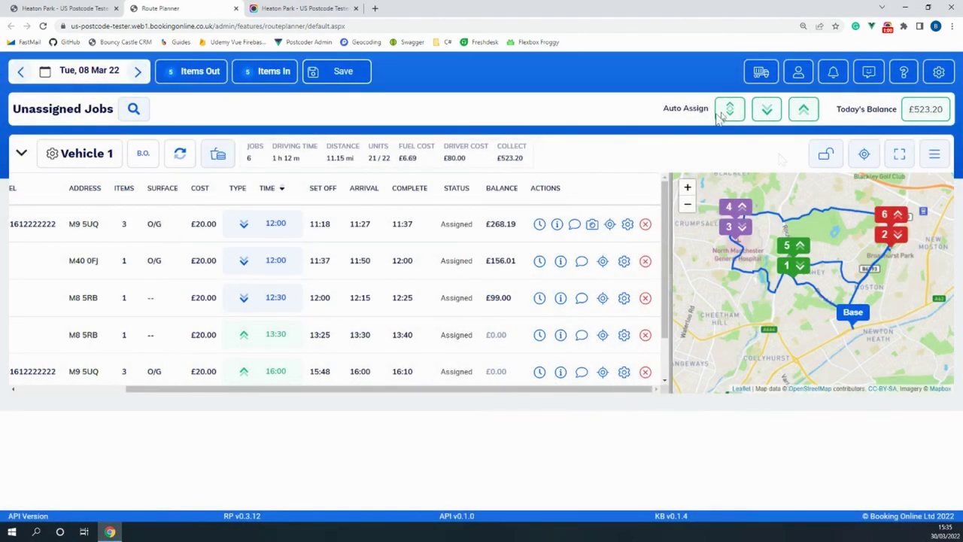
{"action": "left_click", "coordinate": [833, 71]}
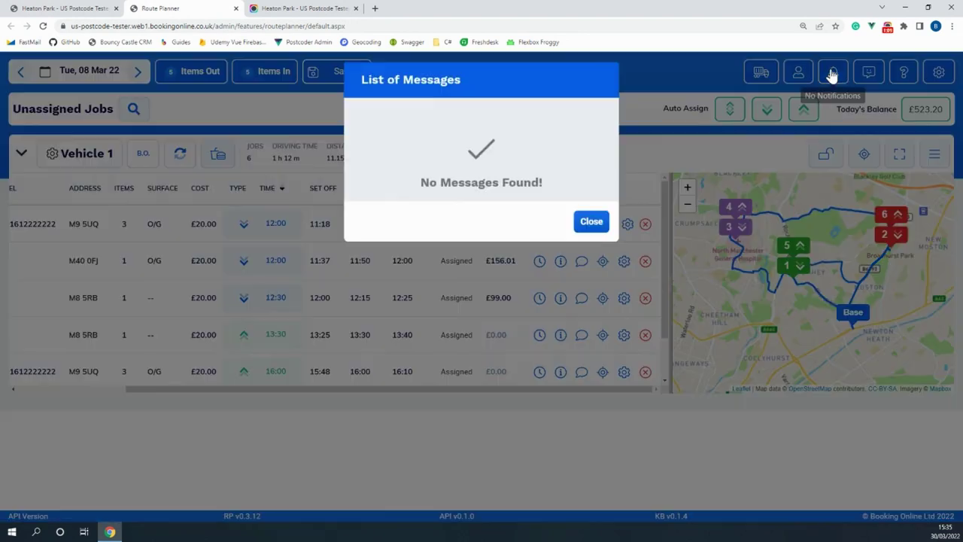
{"action": "left_click", "coordinate": [592, 228]}
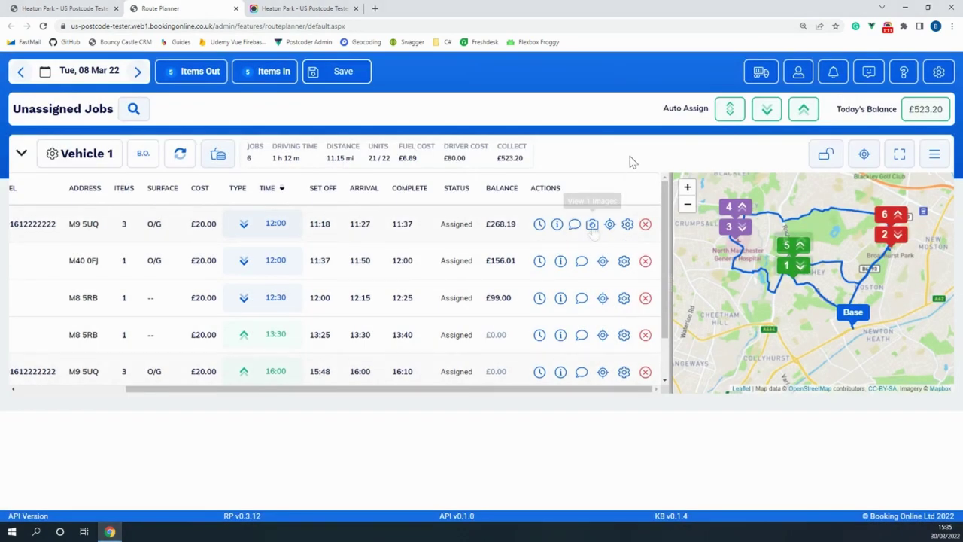
{"action": "left_click", "coordinate": [591, 234]}
{"action": "mouse_move", "coordinate": [188, 193]}
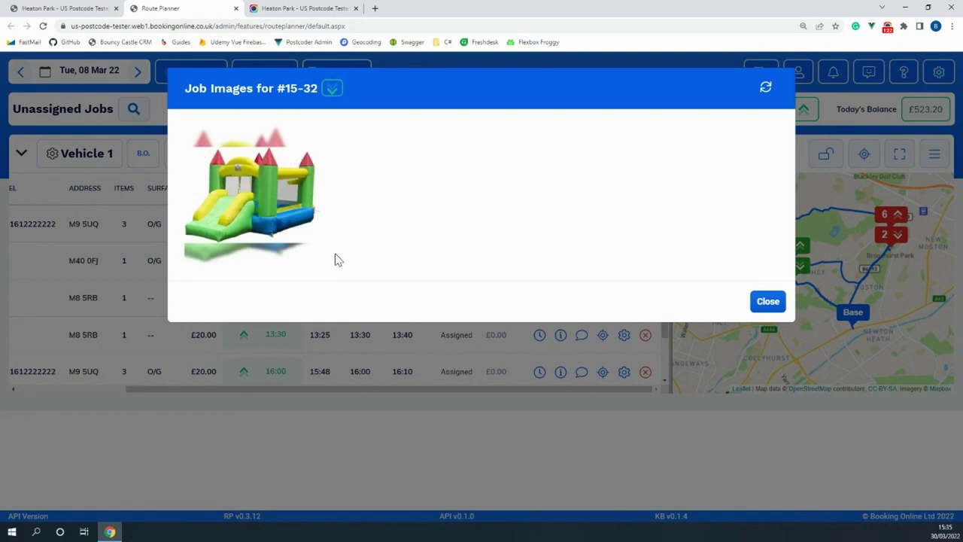
{"action": "left_click", "coordinate": [771, 301]}
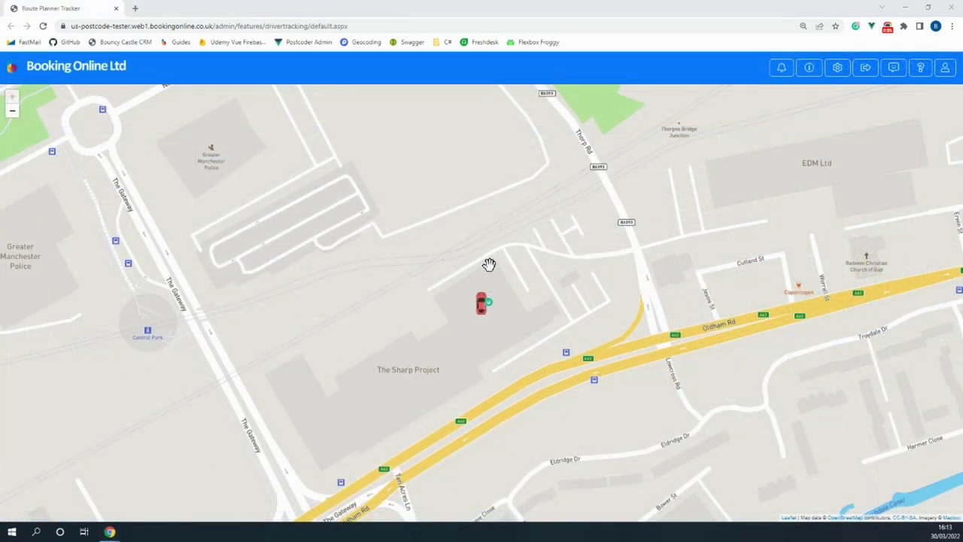
{"action": "left_click", "coordinate": [946, 69]}
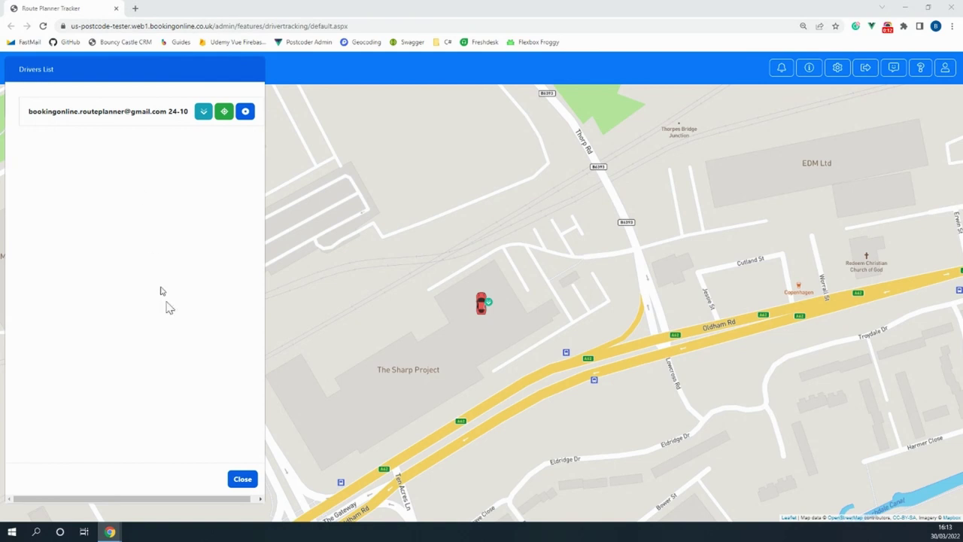
{"action": "left_click", "coordinate": [235, 480]}
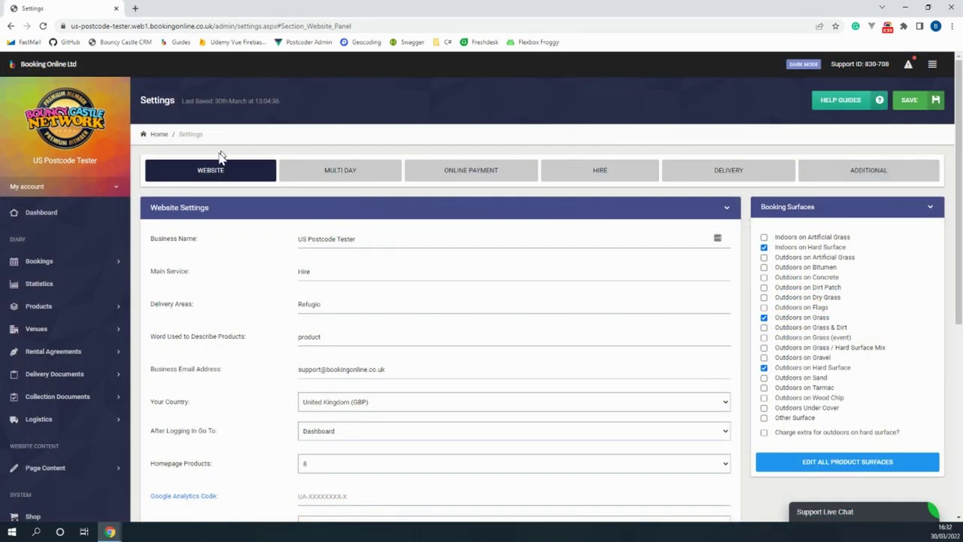
Show the Delivery settings and review the 'Delivery price based on' options
{"action": "left_click", "coordinate": [730, 175]}
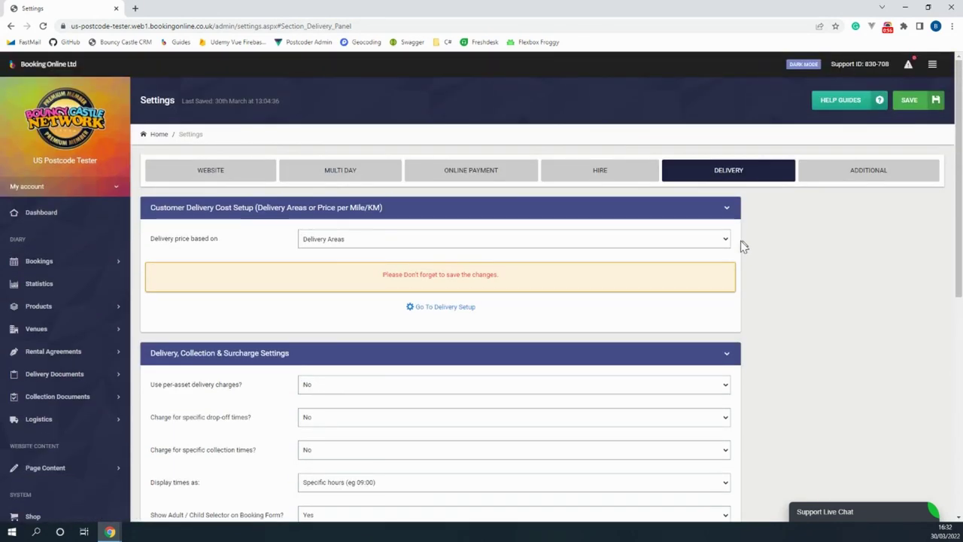
{"action": "left_click", "coordinate": [655, 240]}
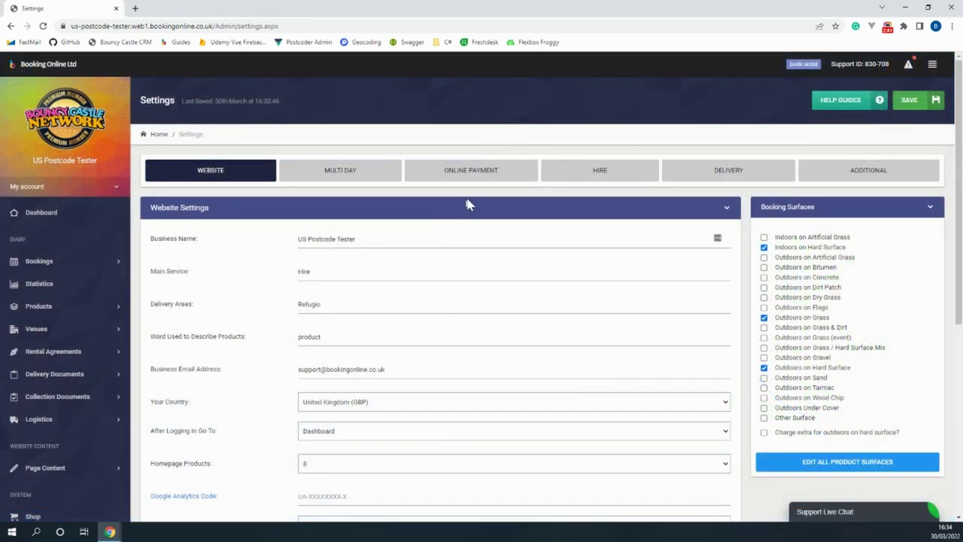
Show the Online Payment settings and keep Square as the payment provider
{"action": "left_click", "coordinate": [475, 172]}
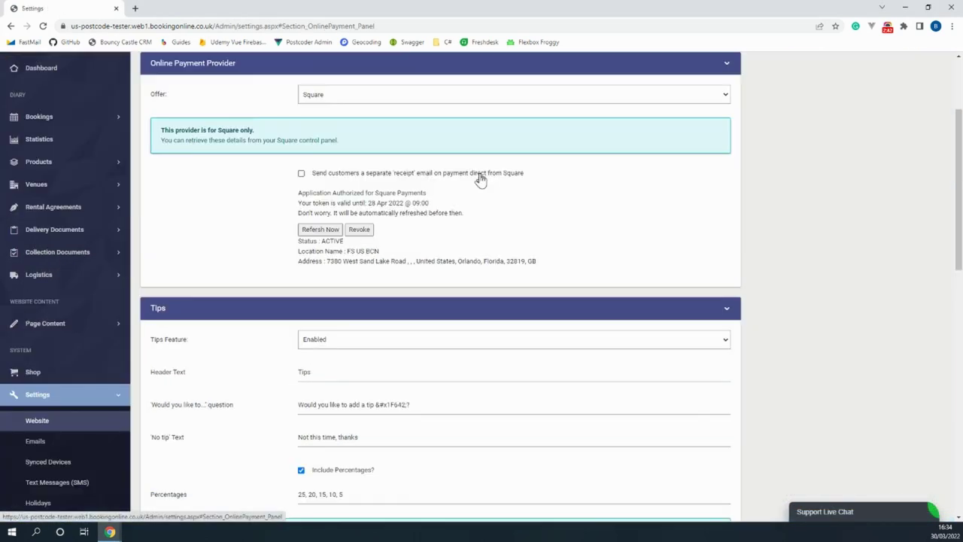
{"action": "left_click", "coordinate": [471, 95]}
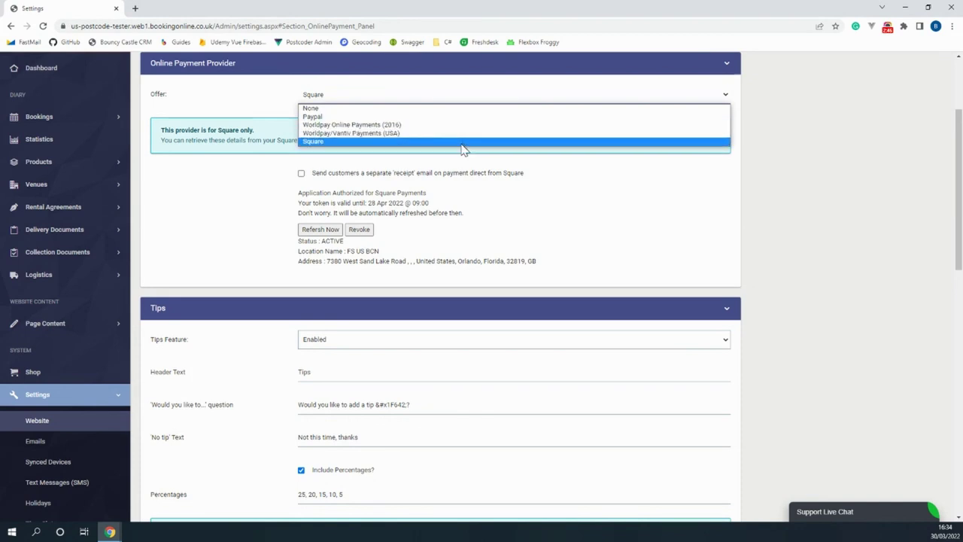
{"action": "left_click", "coordinate": [377, 142]}
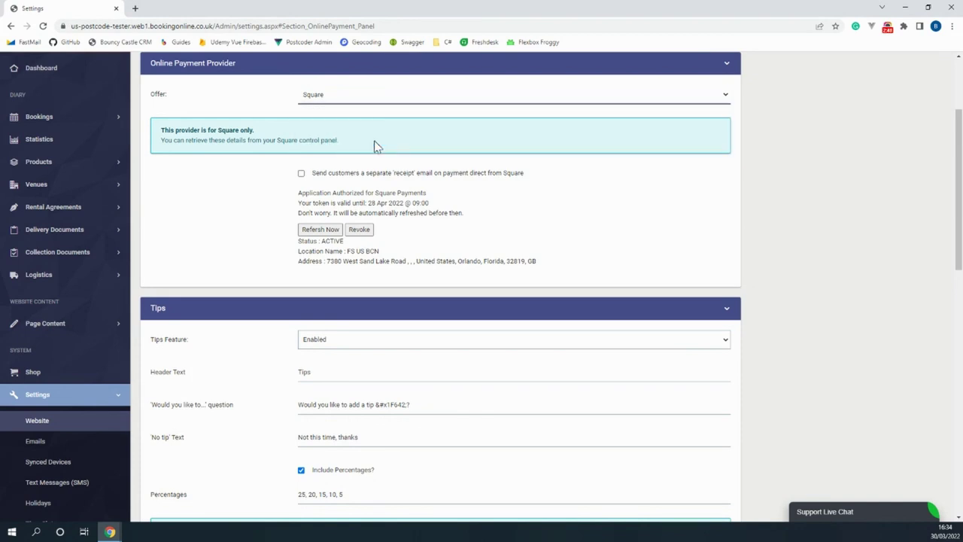
{"action": "scroll", "coordinate": [391, 151], "scroll_direction": "up", "scroll_amount": 1}
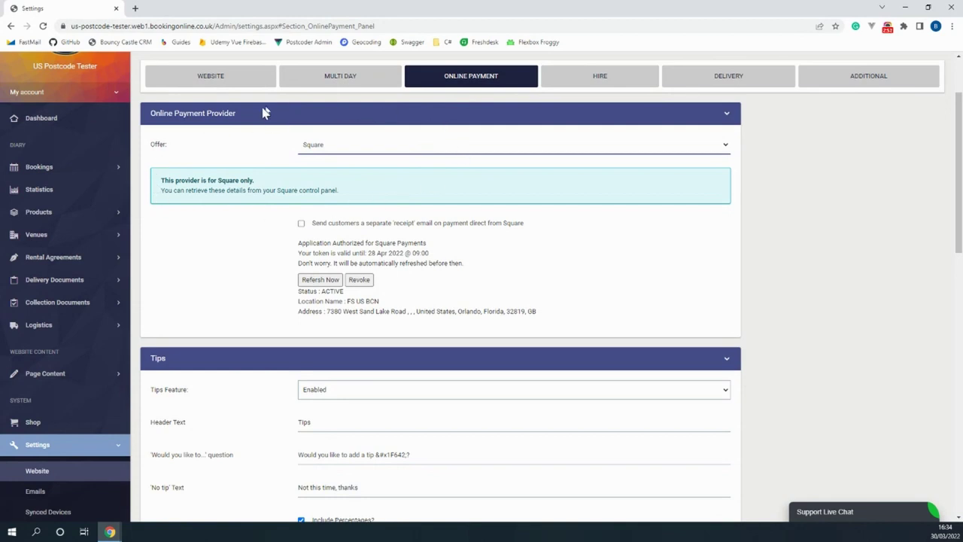
{"action": "left_click", "coordinate": [199, 135]}
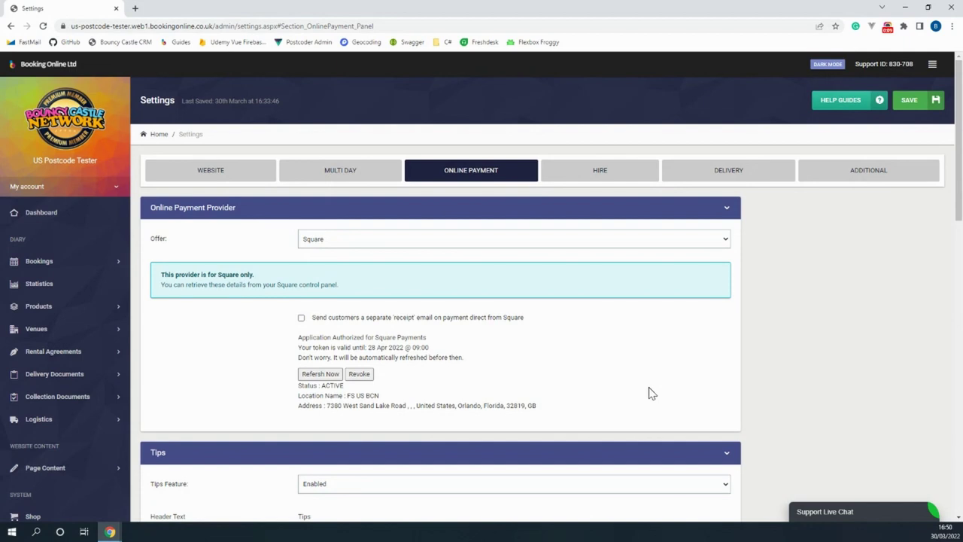
{"action": "scroll", "coordinate": [652, 393], "scroll_direction": "down", "scroll_amount": 3}
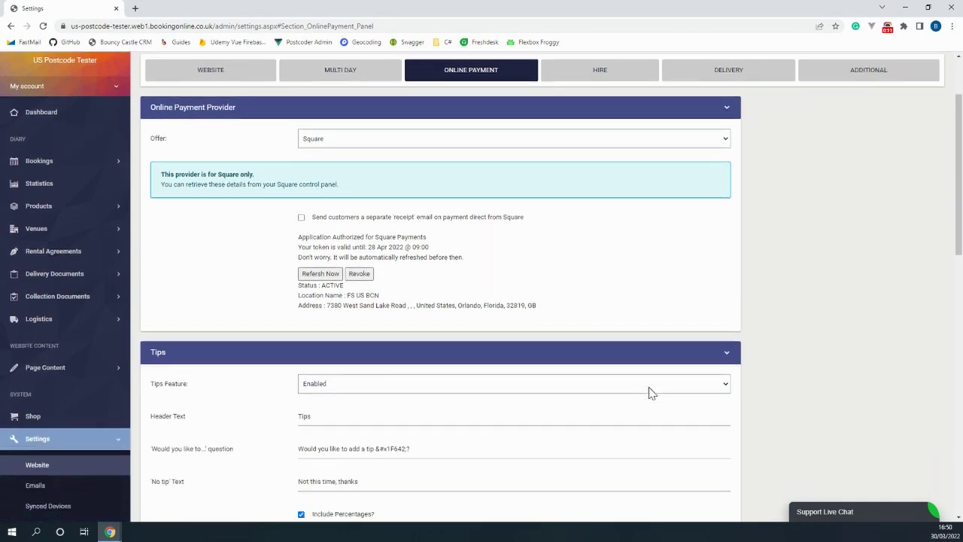
{"action": "scroll", "coordinate": [652, 392], "scroll_direction": "down", "scroll_amount": 3}
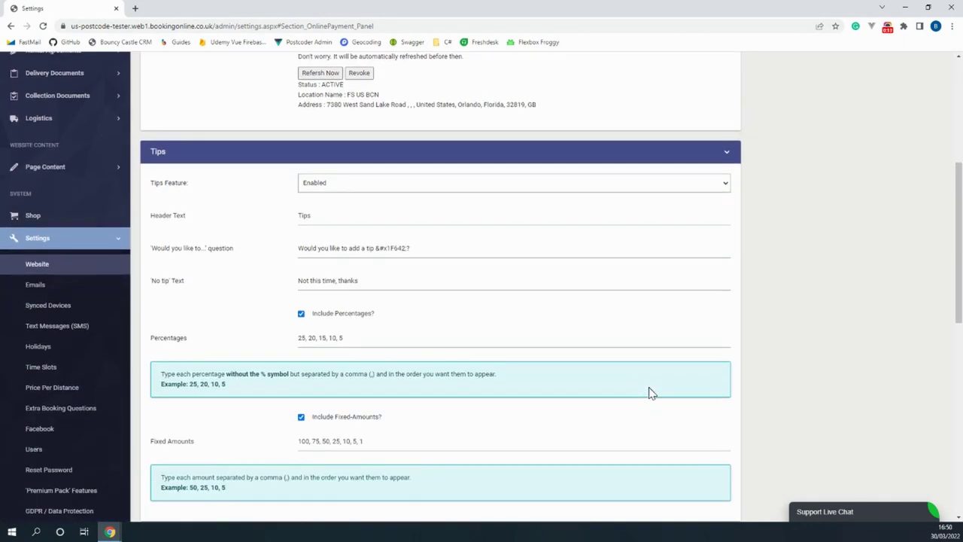
{"action": "left_click", "coordinate": [611, 188]}
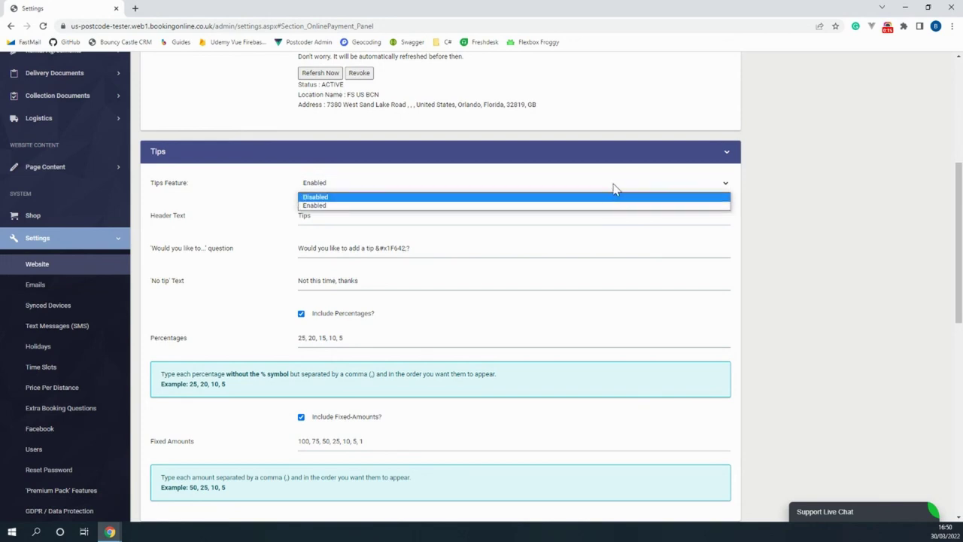
{"action": "left_click", "coordinate": [615, 184]}
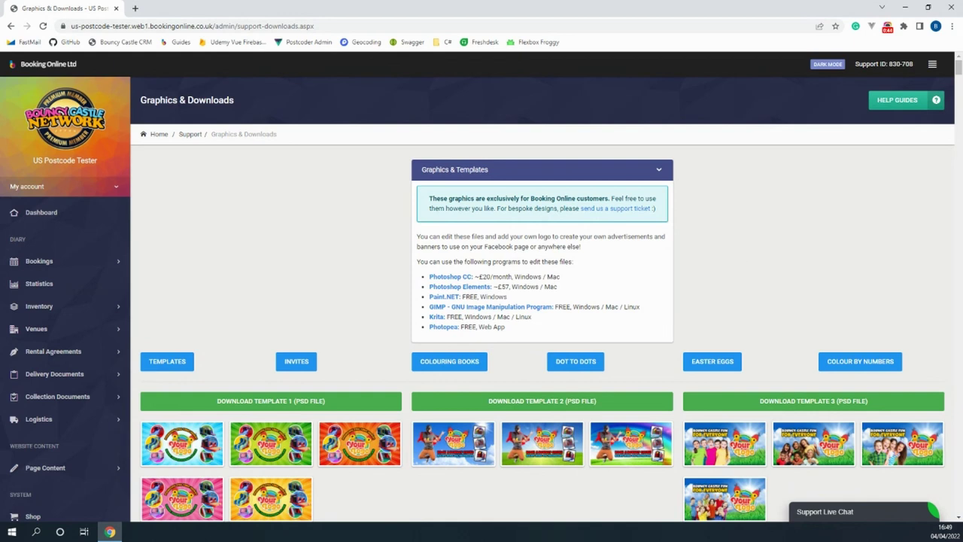
Scroll through the Christmas, Hot Tub and Easter PSD template rows, then return to the top
{"action": "scroll", "coordinate": [734, 254], "scroll_direction": "down", "scroll_amount": 5}
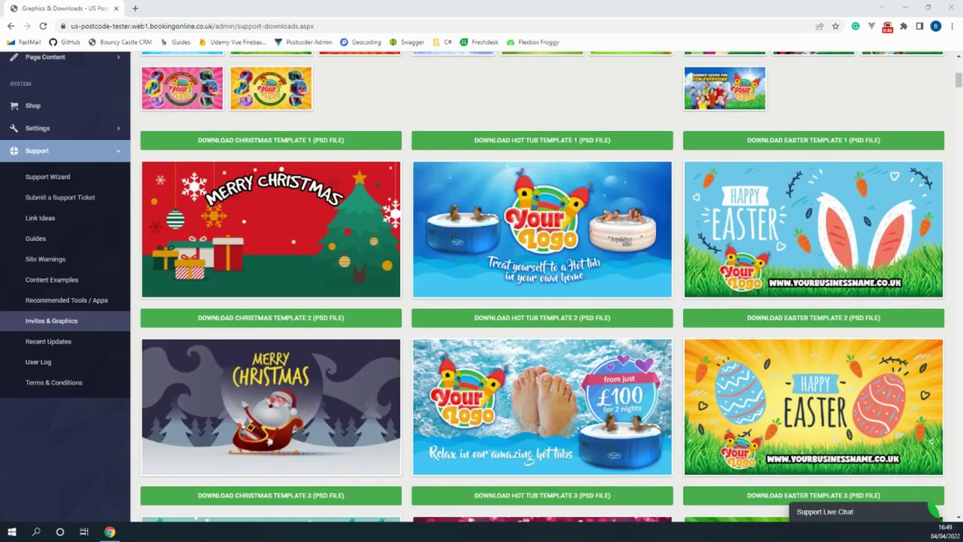
{"action": "scroll", "coordinate": [572, 128], "scroll_direction": "up", "scroll_amount": 5}
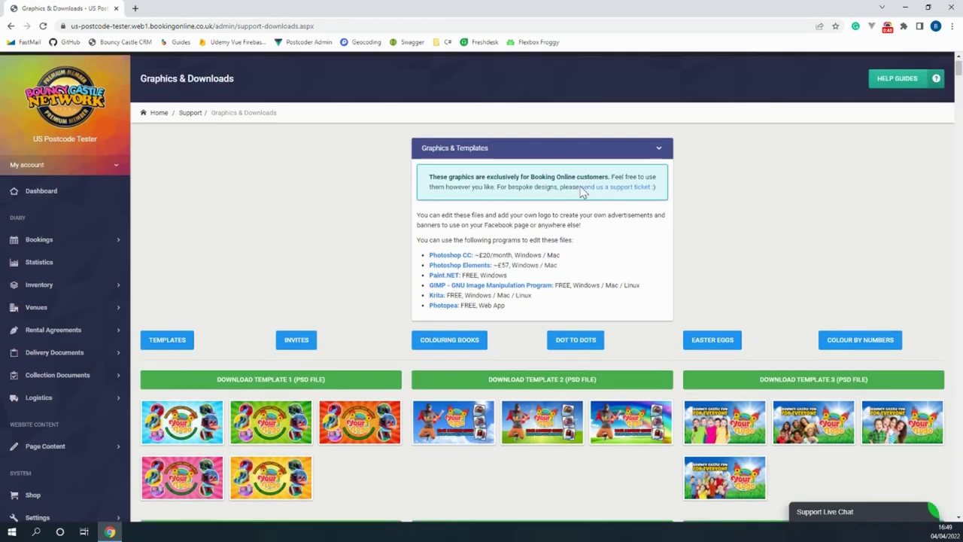
{"action": "scroll", "coordinate": [583, 192], "scroll_direction": "up", "scroll_amount": 1}
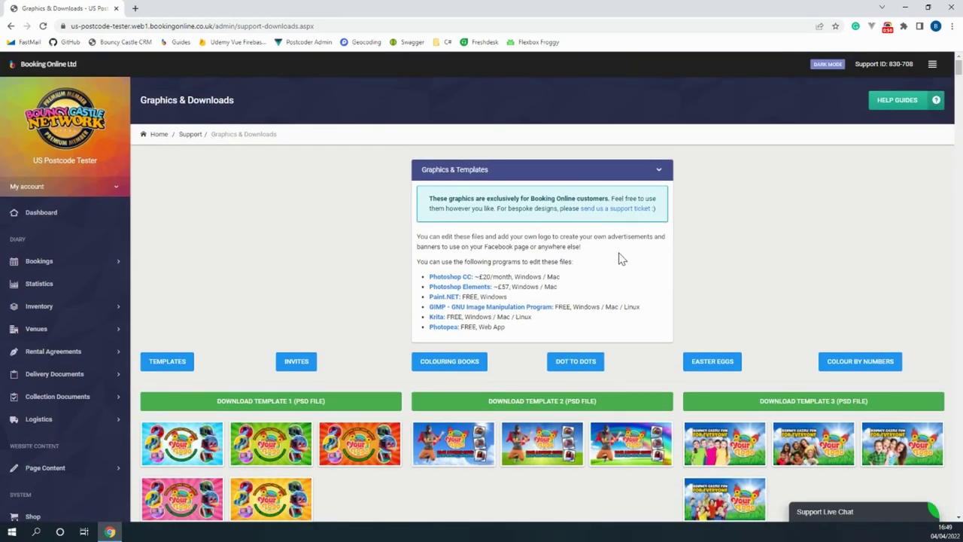